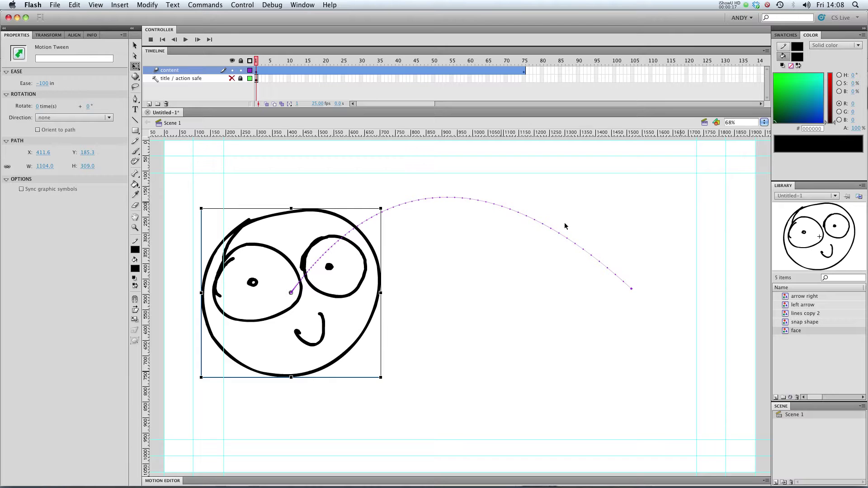
Step: Play the timeline to watch the face follow the arc to frame 75
key(Return)
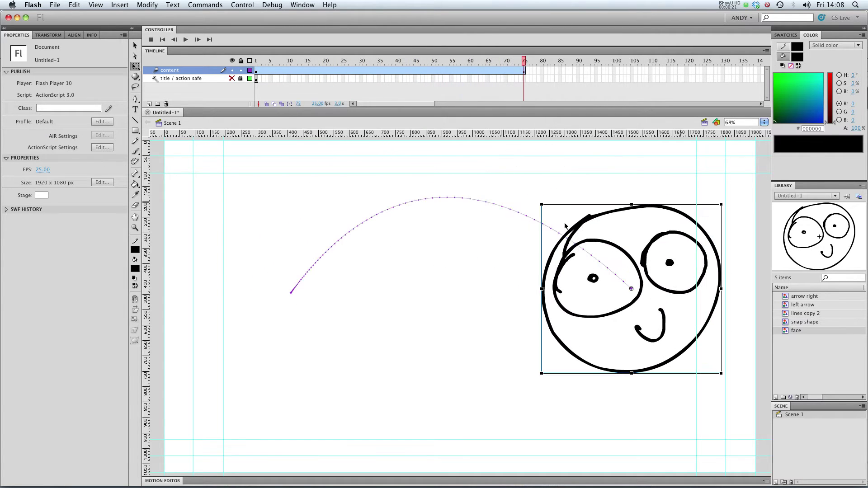
click(257, 71)
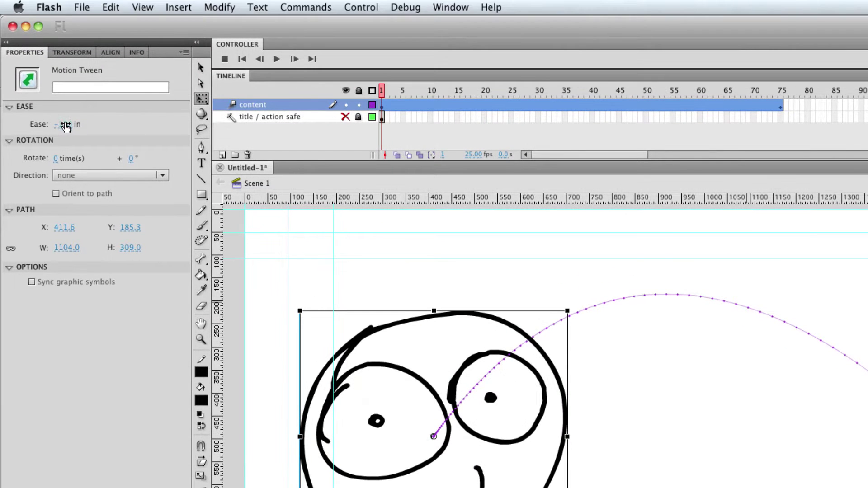
click(64, 102)
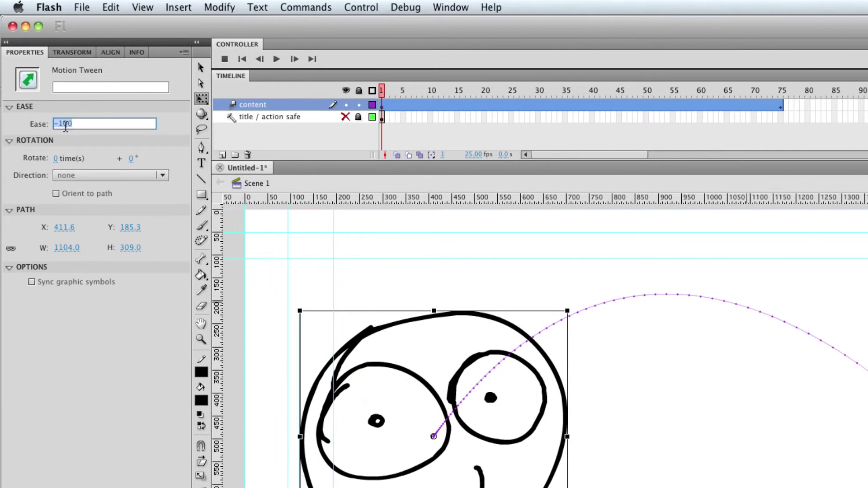
text(0)
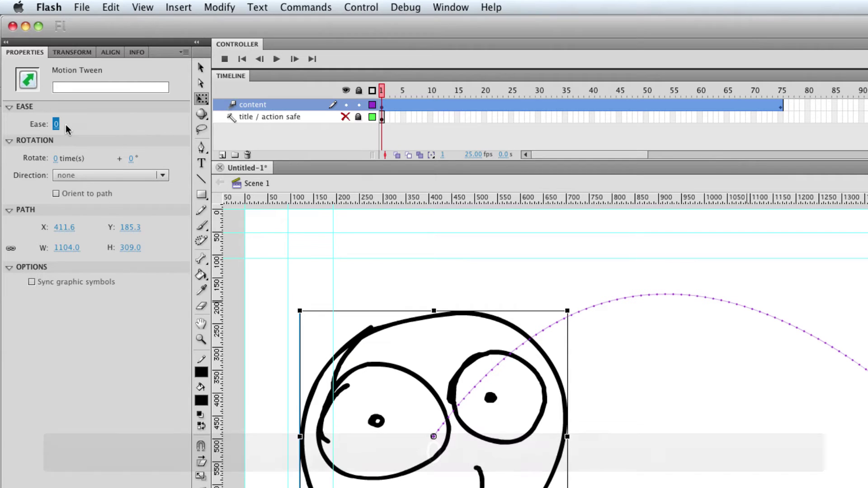
drag(56, 129, 283, 122)
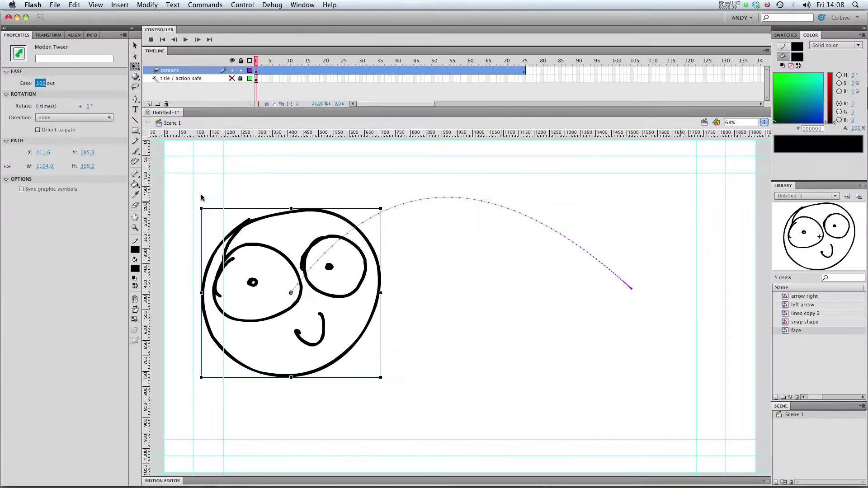
click(161, 192)
key(Return)
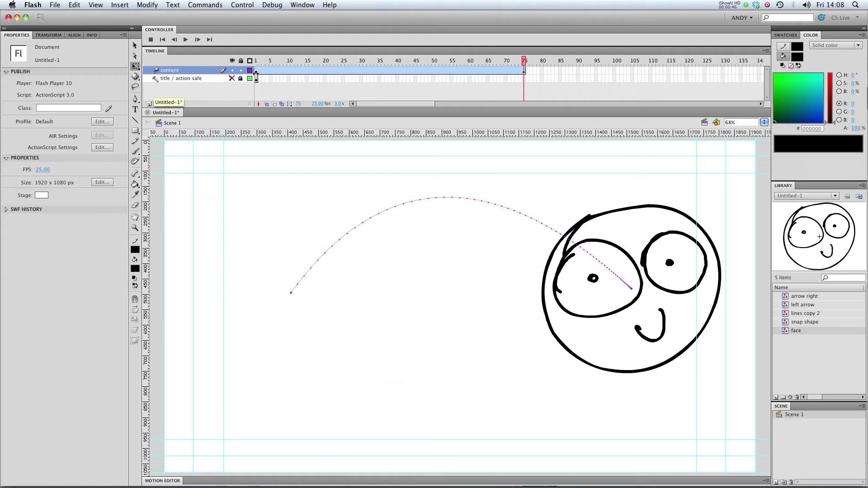
click(255, 72)
click(43, 83)
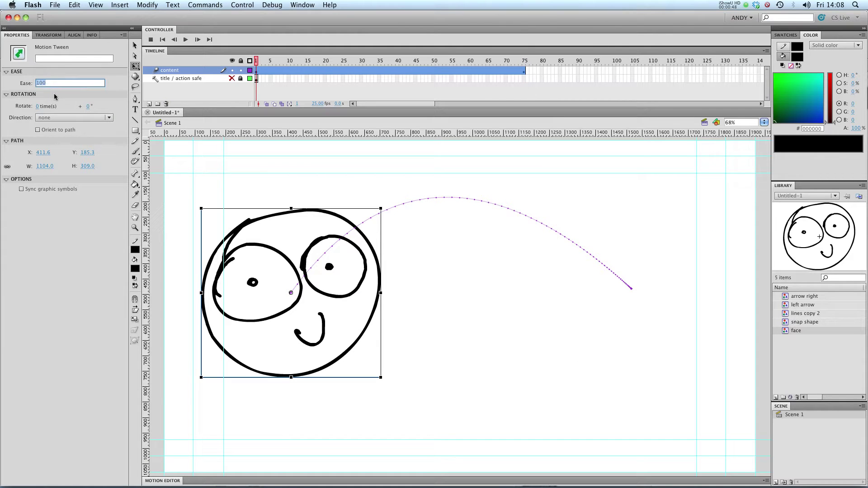
text(-100)
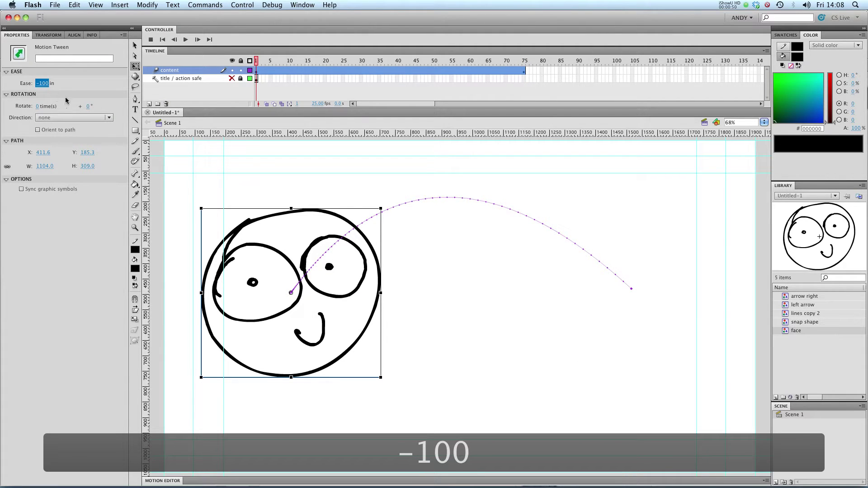
click(177, 168)
key(Return)
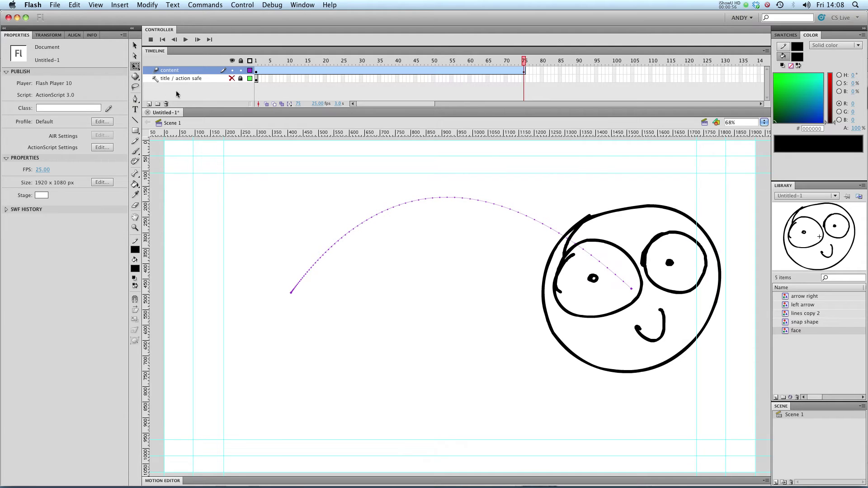
drag(311, 64, 193, 64)
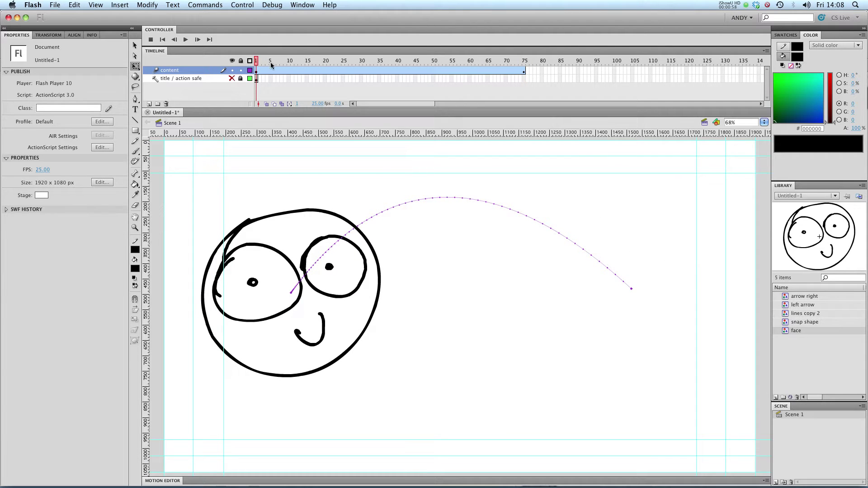
Step: Set the face tween to rotate 3 times clockwise and play it back
click(257, 72)
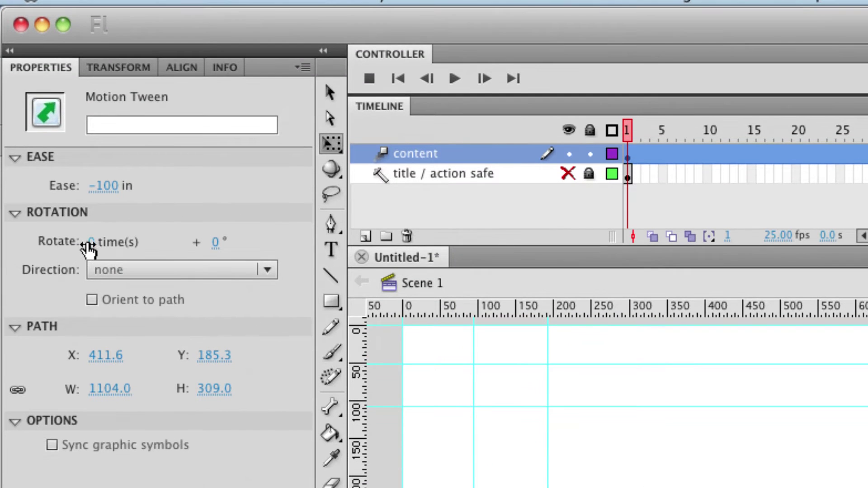
click(90, 244)
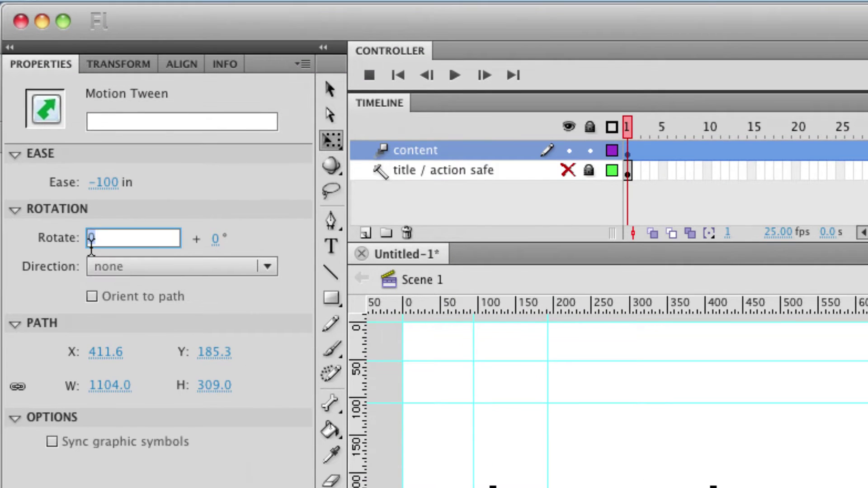
text(3)
key(Return)
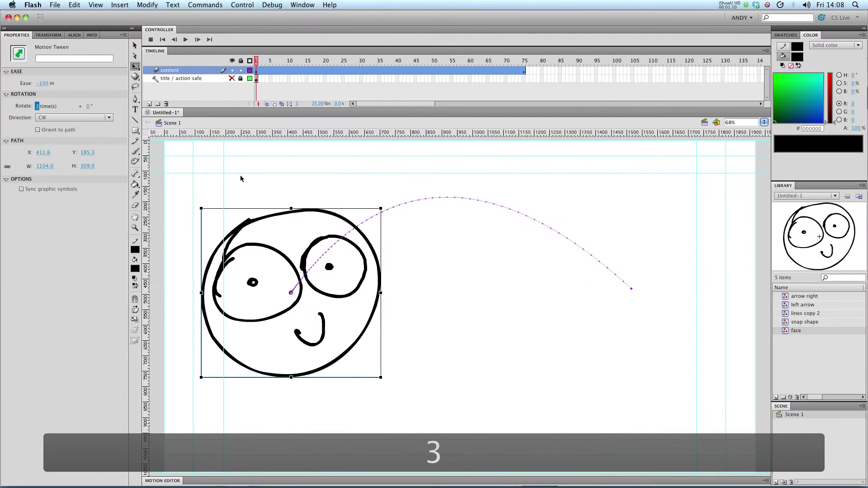
click(240, 185)
key(Return)
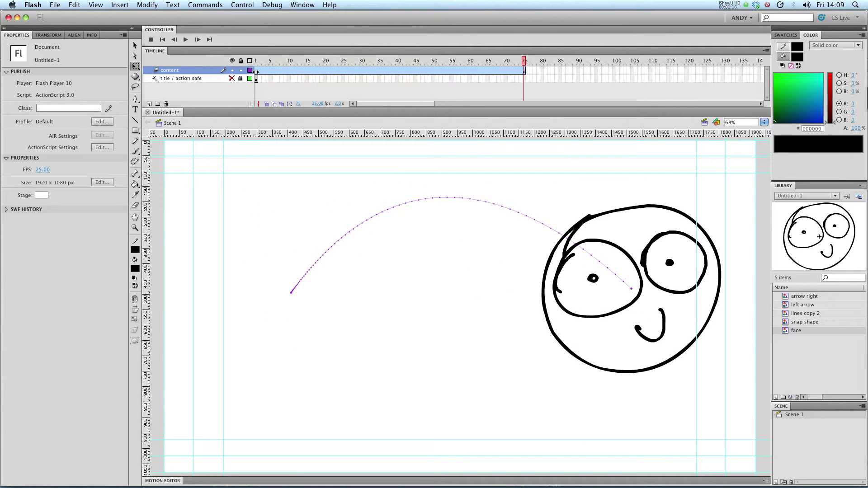
click(256, 70)
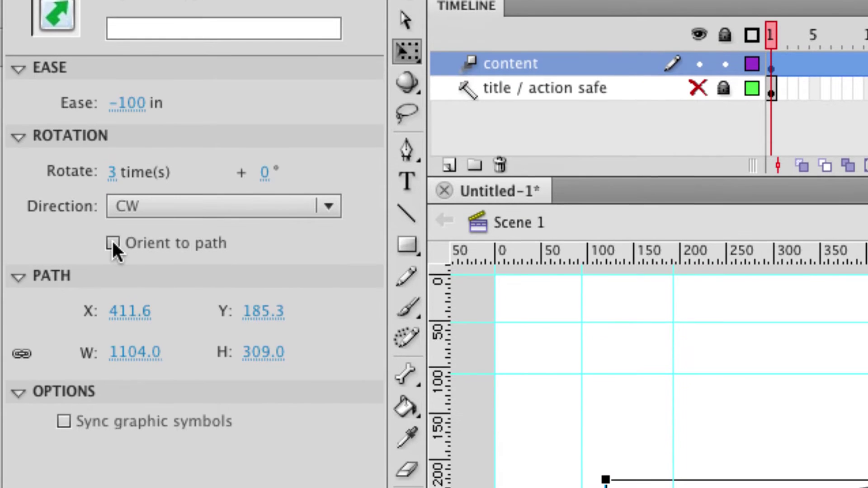
Step: Try Orient to path on the tween, preview it, then switch Orient to path off
click(113, 244)
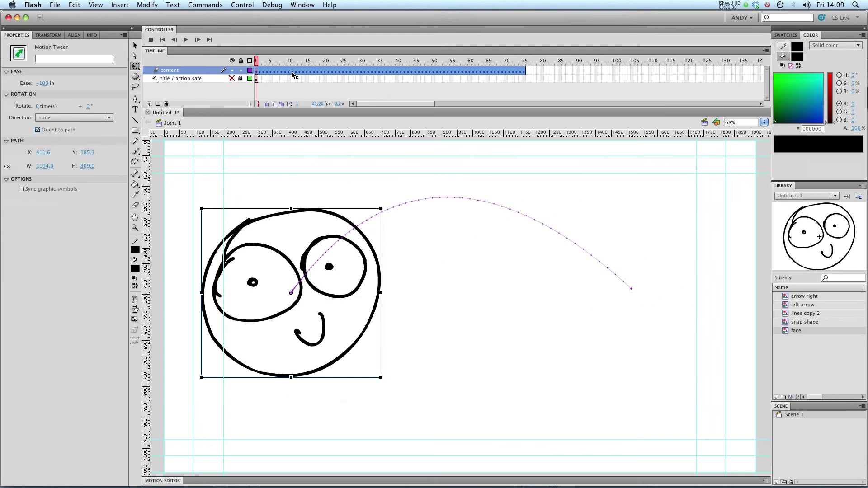
click(278, 172)
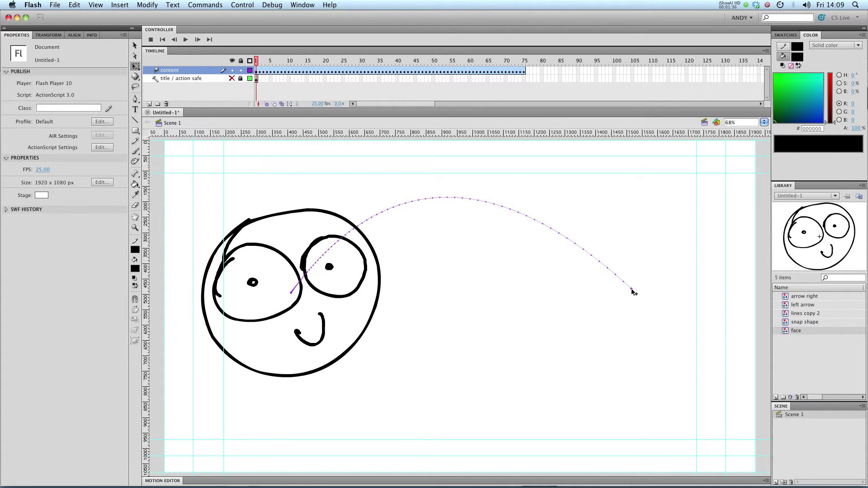
key(Return)
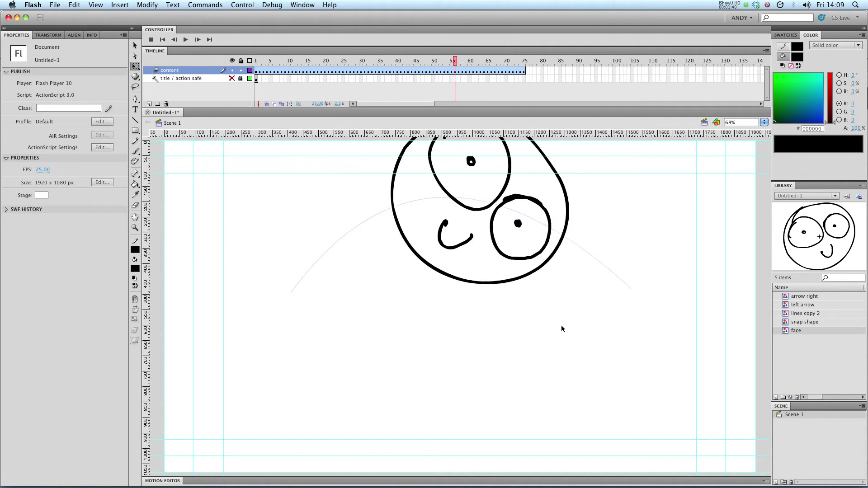
click(256, 65)
click(256, 70)
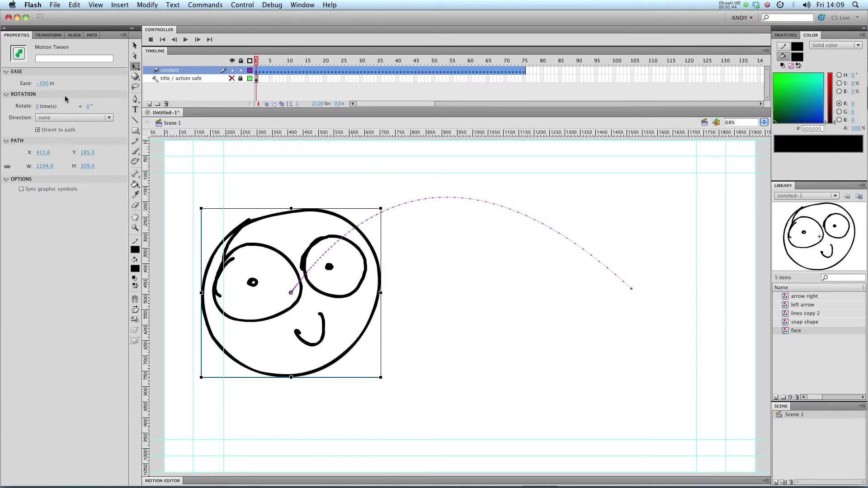
click(38, 130)
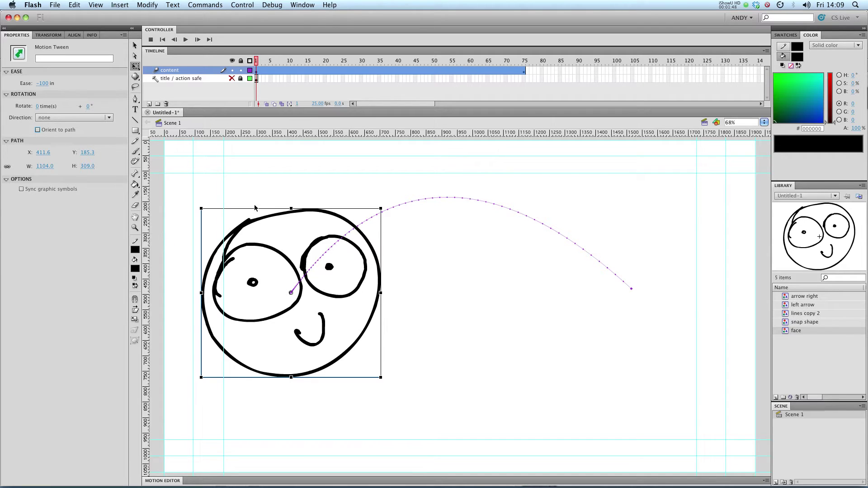
Step: Give the face instance a full red Tint colour effect
click(238, 184)
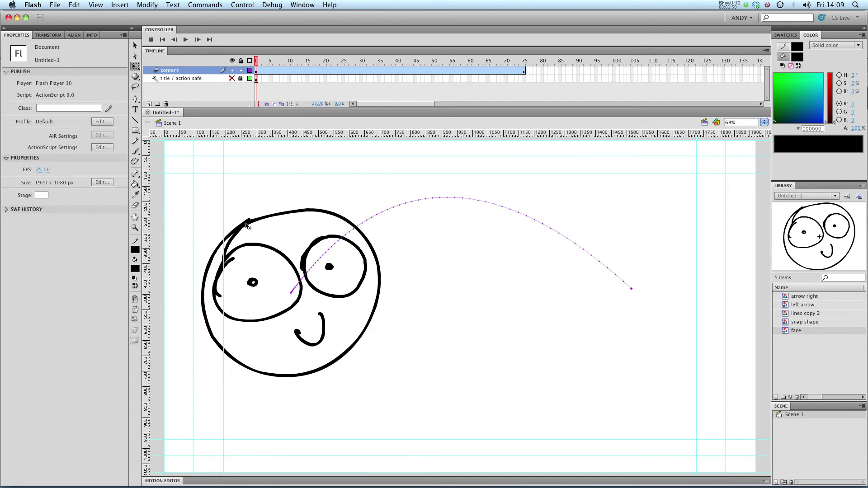
click(248, 225)
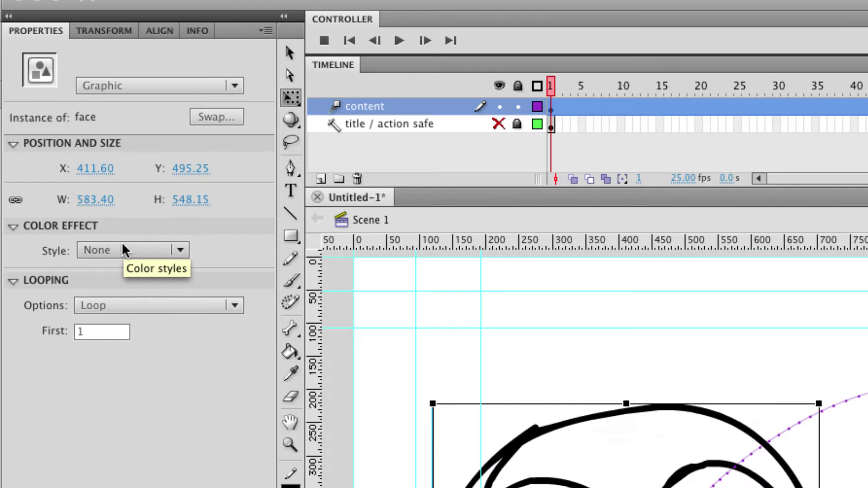
click(123, 245)
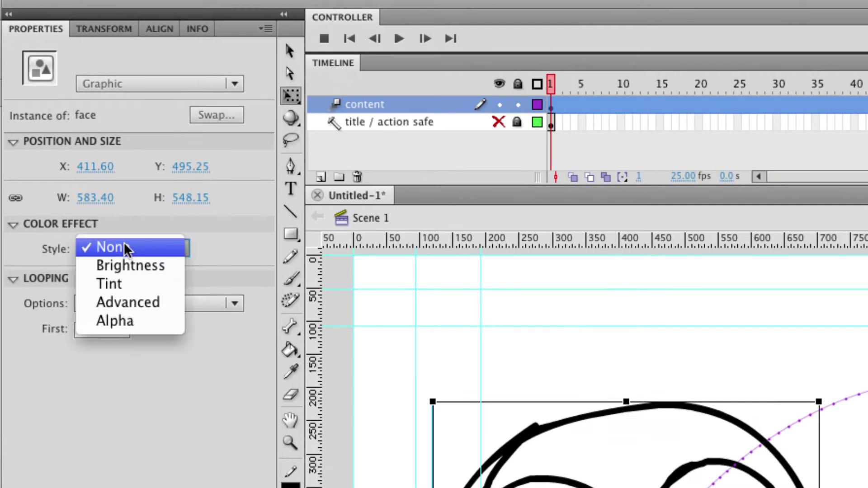
click(138, 253)
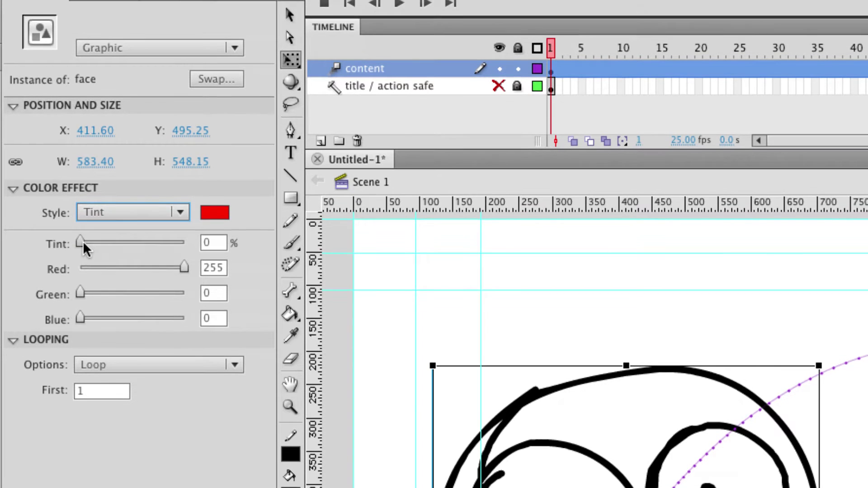
drag(81, 249, 205, 250)
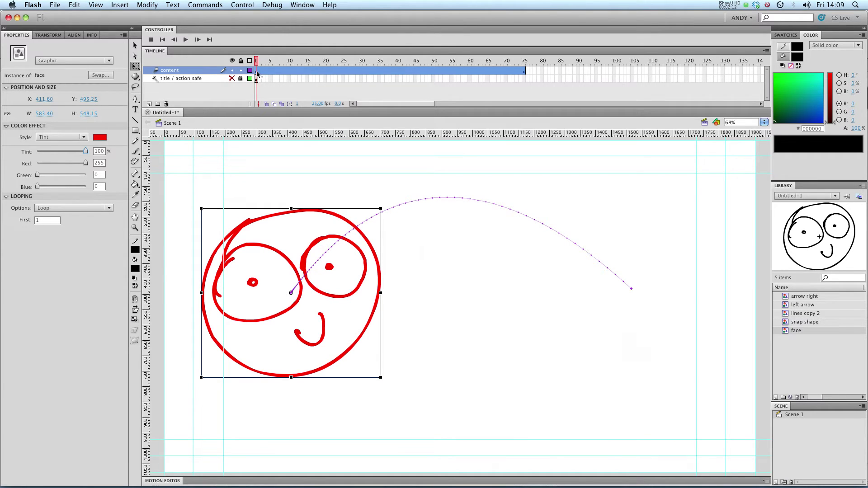
Step: Preview the red-tinted tween, scrubbing to frame 75 and replaying from the start
key(Return)
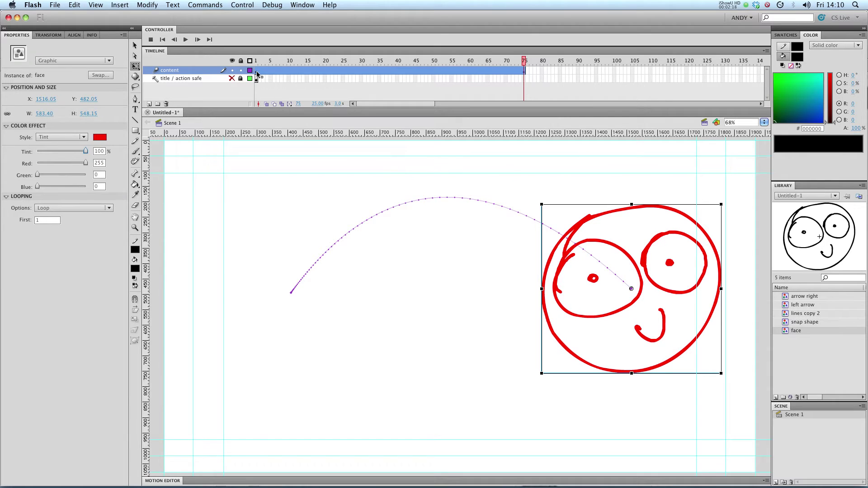
key(Return)
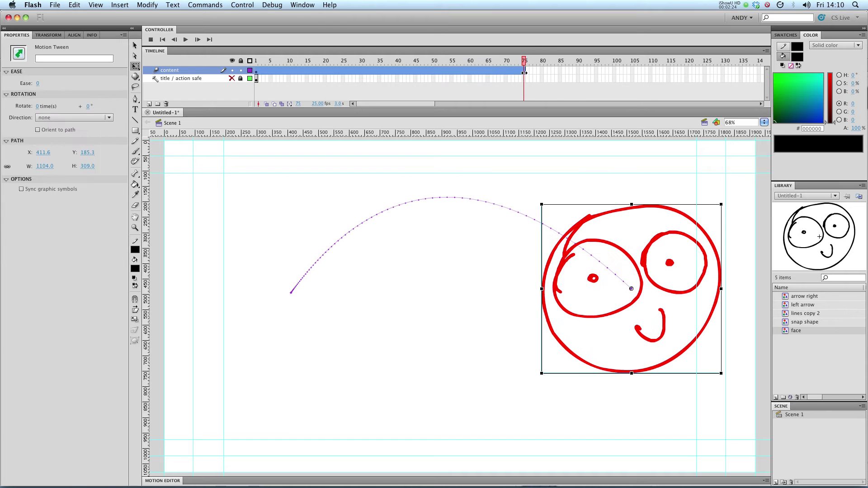
drag(523, 63, 256, 63)
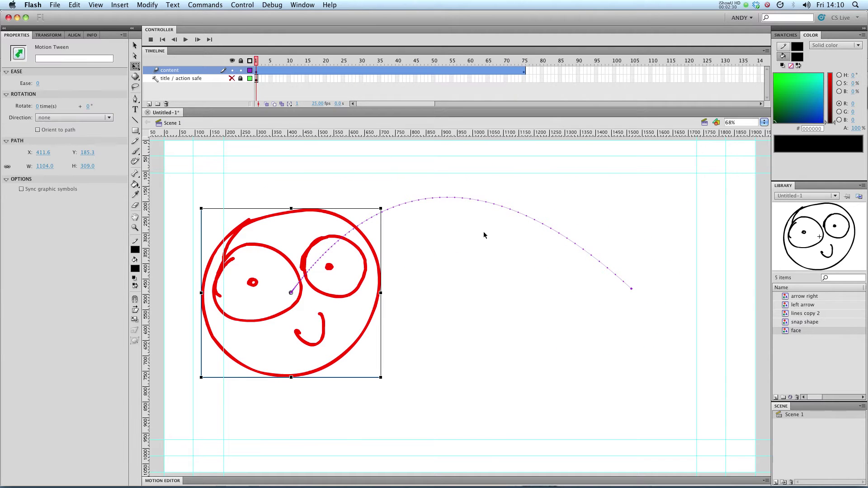
key(Return)
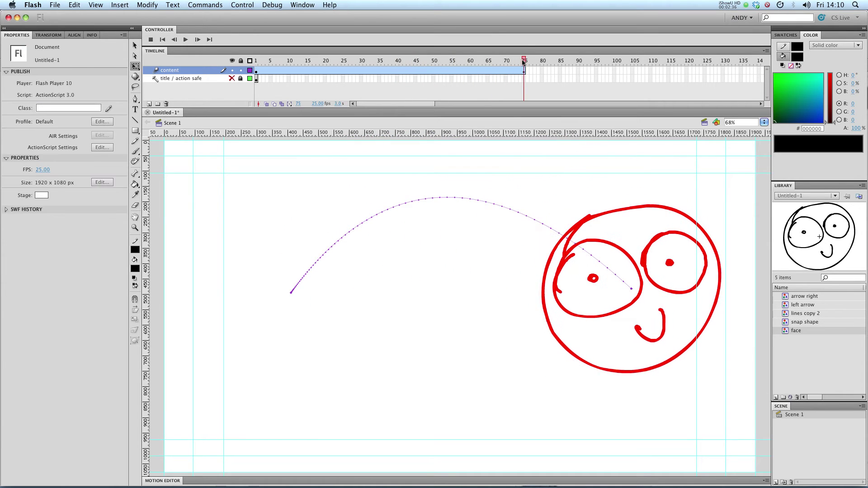
Step: Change the face's end tint from red to black and play the colour change
click(524, 71)
click(593, 242)
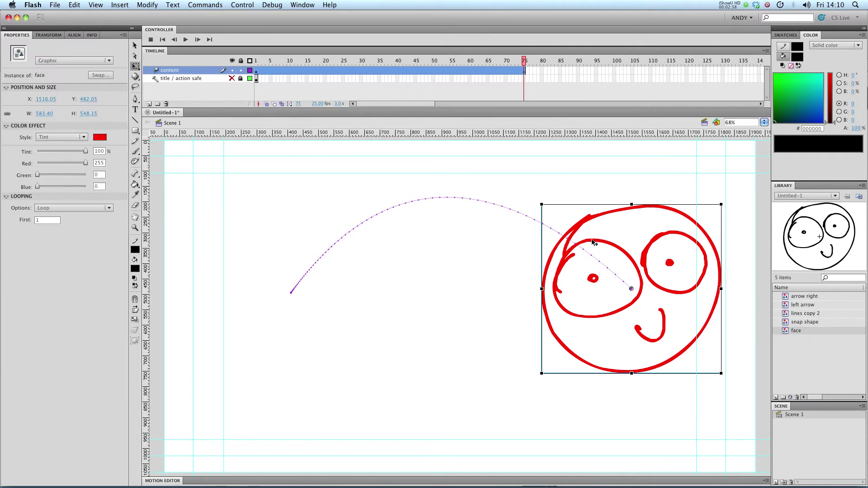
click(104, 138)
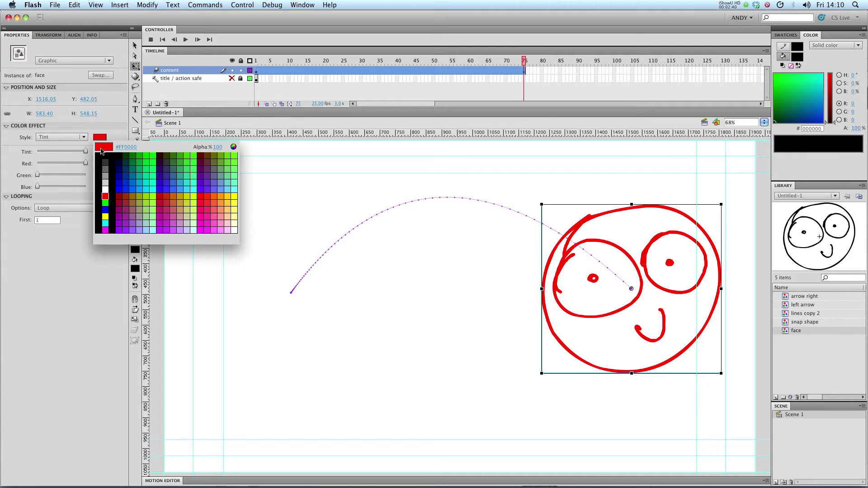
click(101, 152)
click(162, 40)
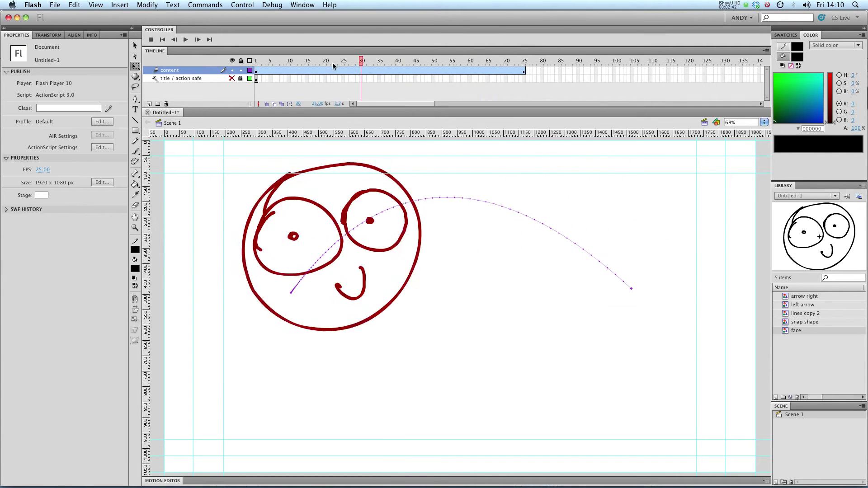
click(164, 71)
key(Return)
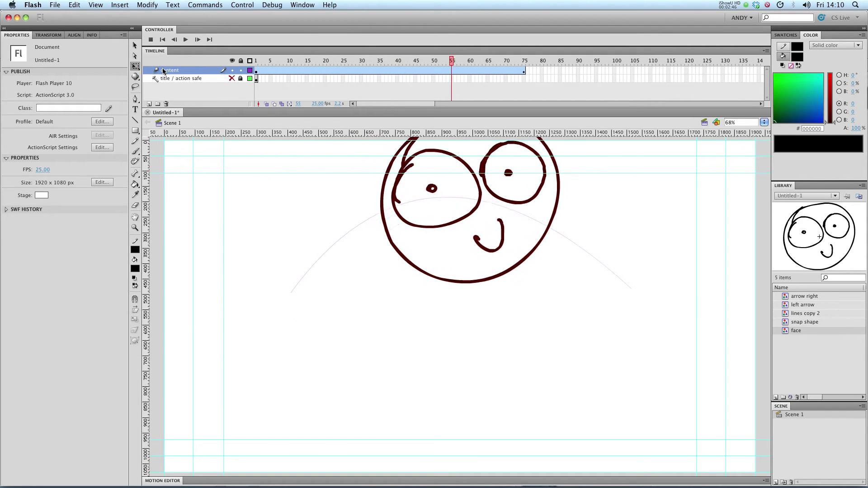
Step: At frame 1, set the face's colour effect style to None
click(164, 71)
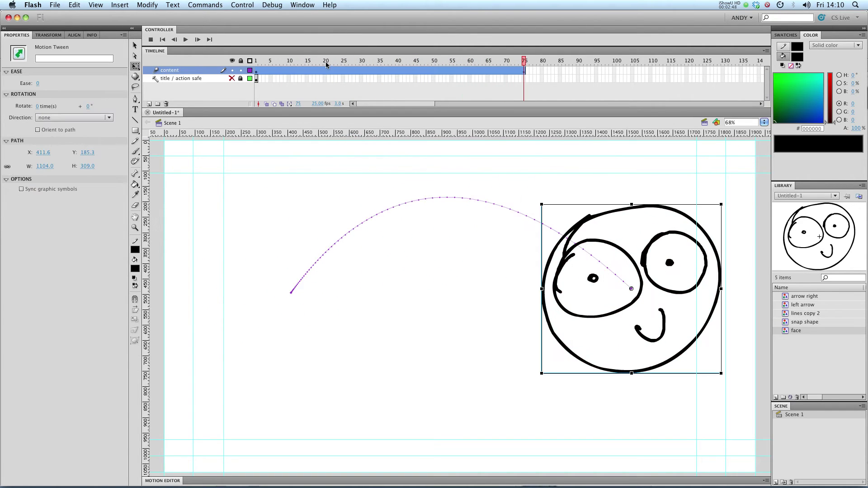
drag(326, 62, 224, 62)
click(223, 70)
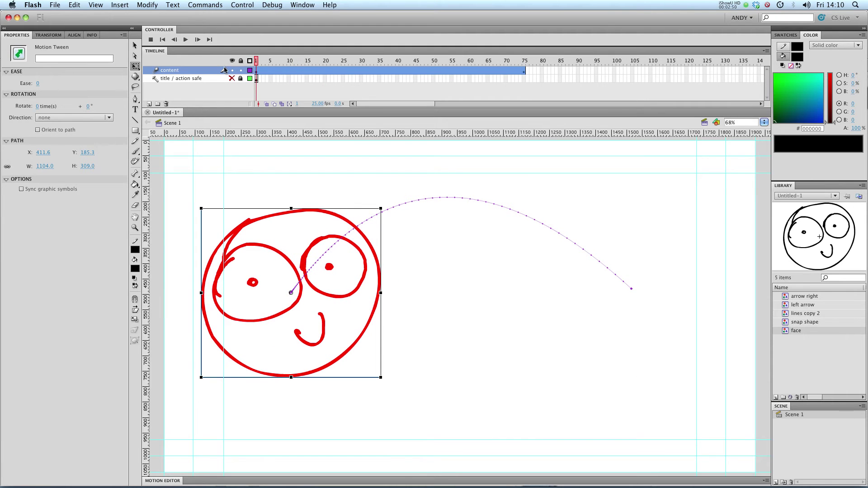
click(62, 137)
click(45, 131)
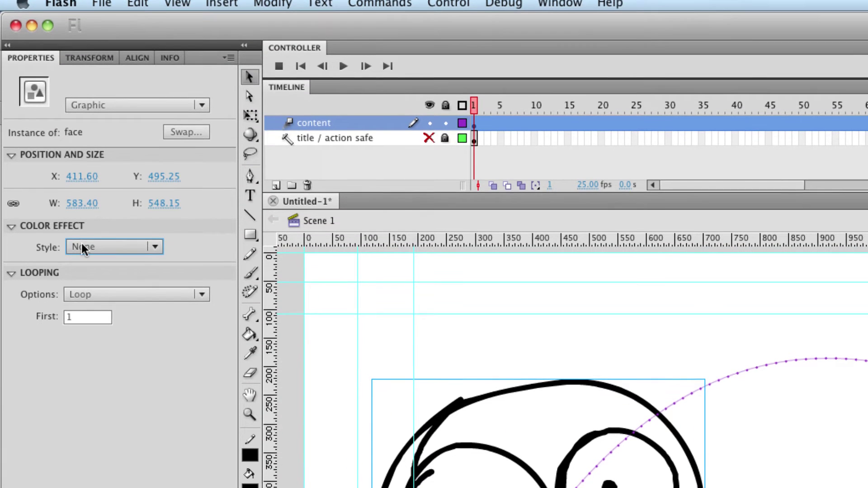
Step: Apply an Alpha colour effect and fade the face to 0% at frame 75
click(82, 253)
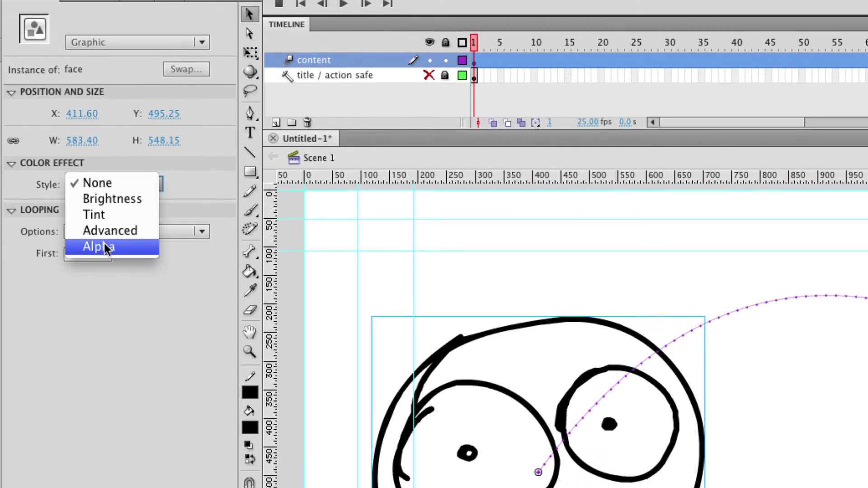
click(151, 281)
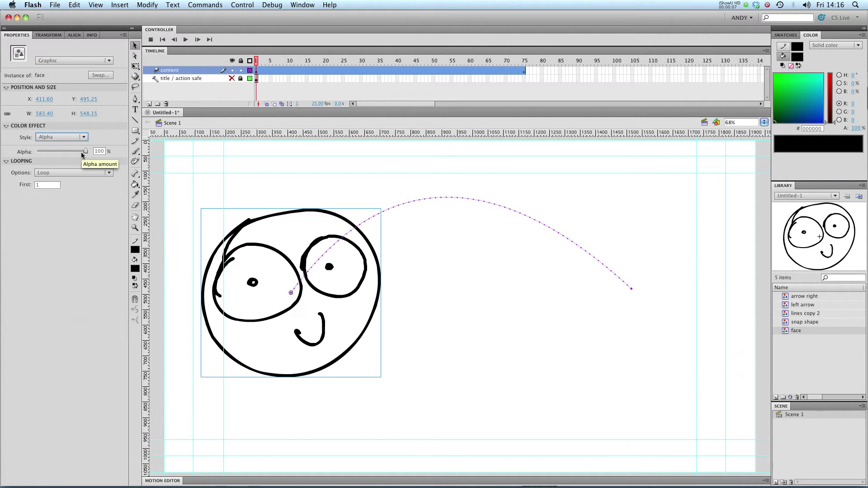
drag(376, 57, 536, 61)
click(528, 73)
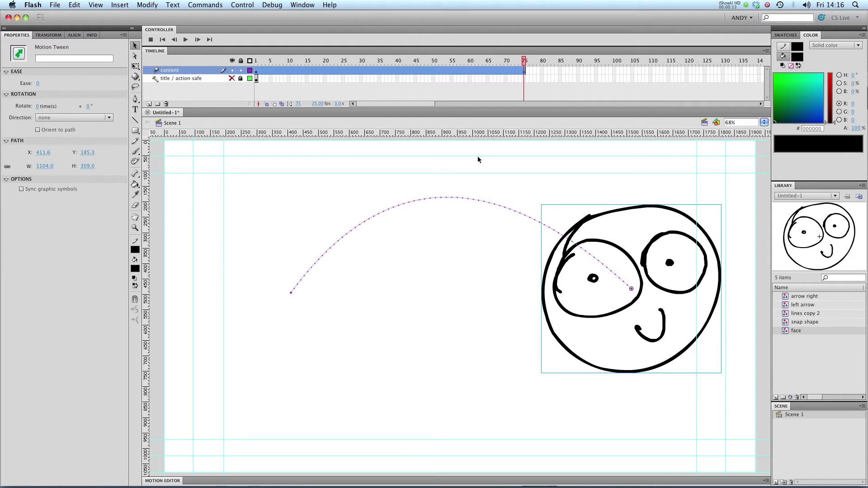
click(594, 218)
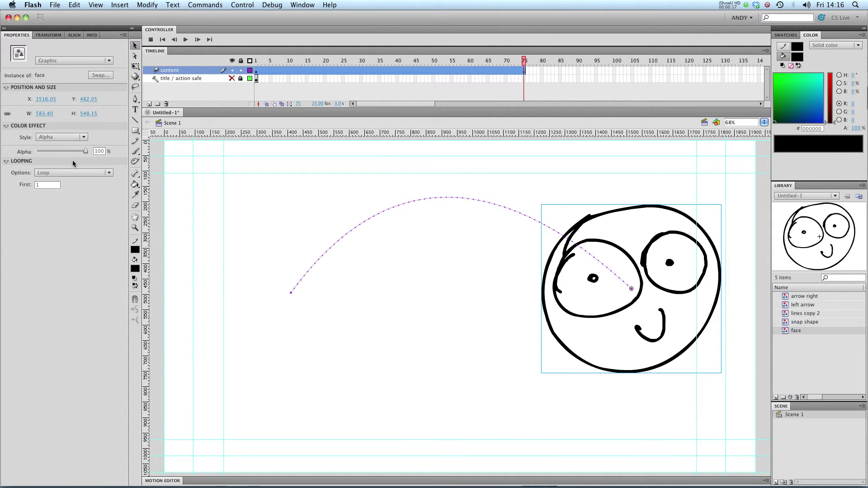
drag(85, 150, 1, 159)
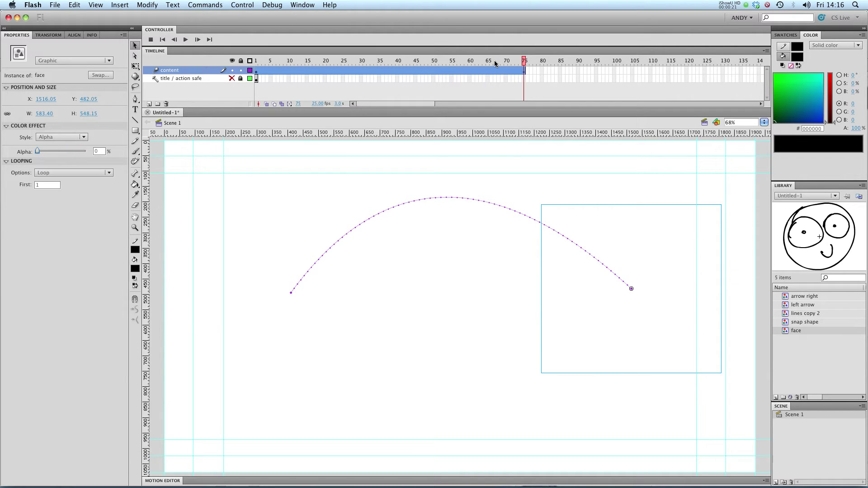
Step: Preview the fade several times, then undo back to a fully opaque face
key(Return)
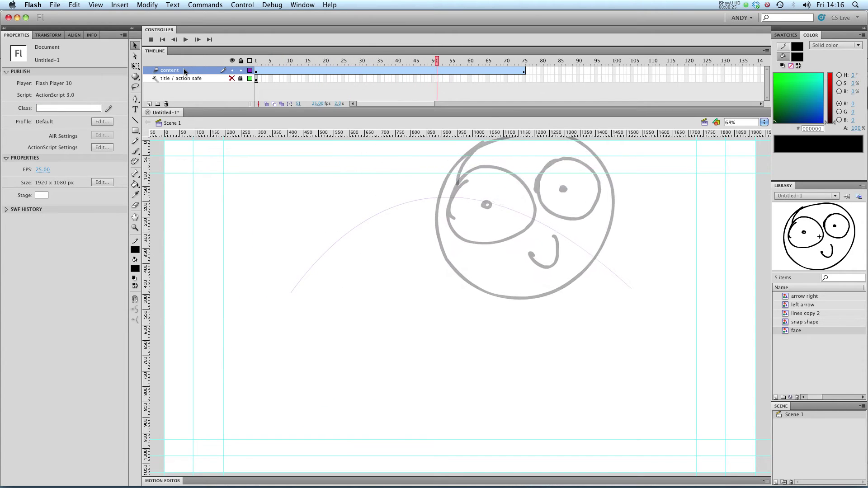
key(Return)
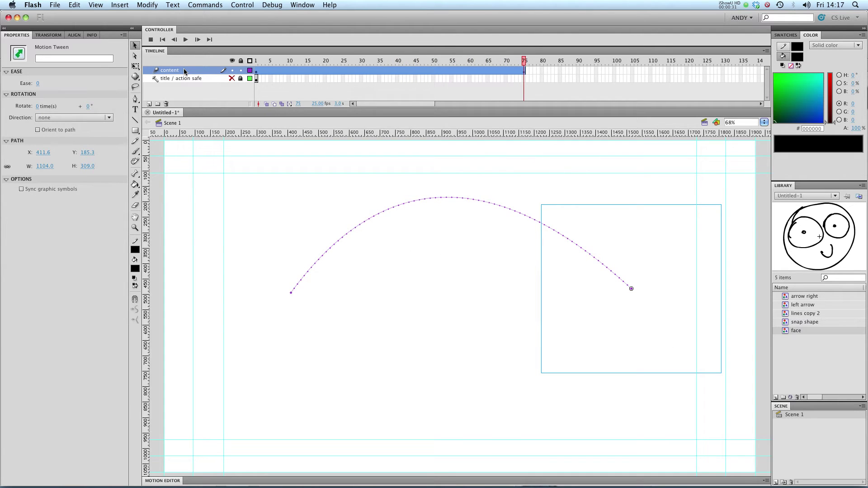
key(Return)
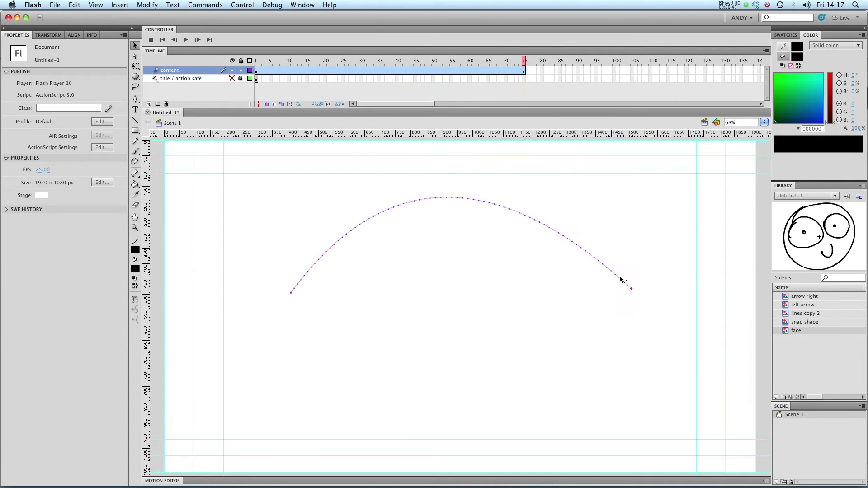
key(super+z)
key(super+z)
key(super+z)
key(super+z)
key(super+z)
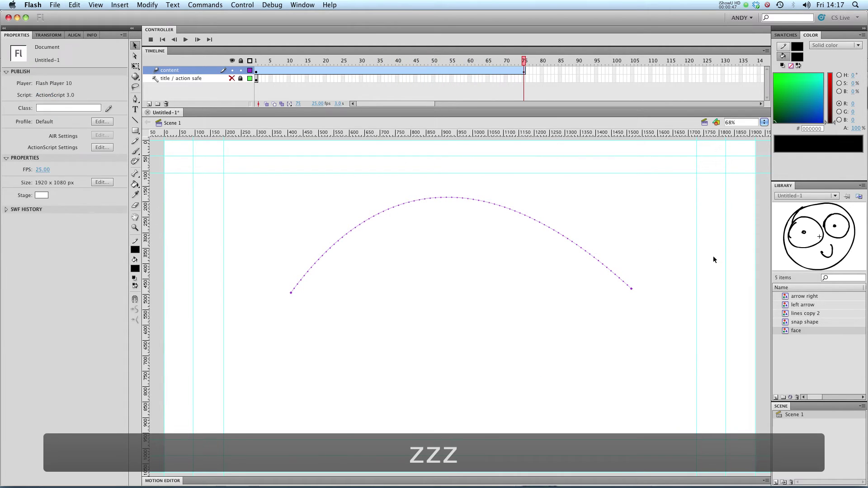
key(super+z)
key(super+z)
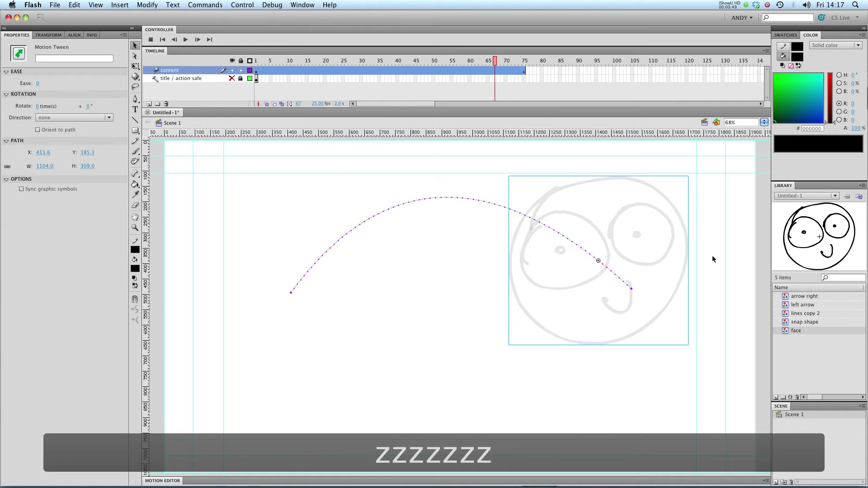
key(super+z)
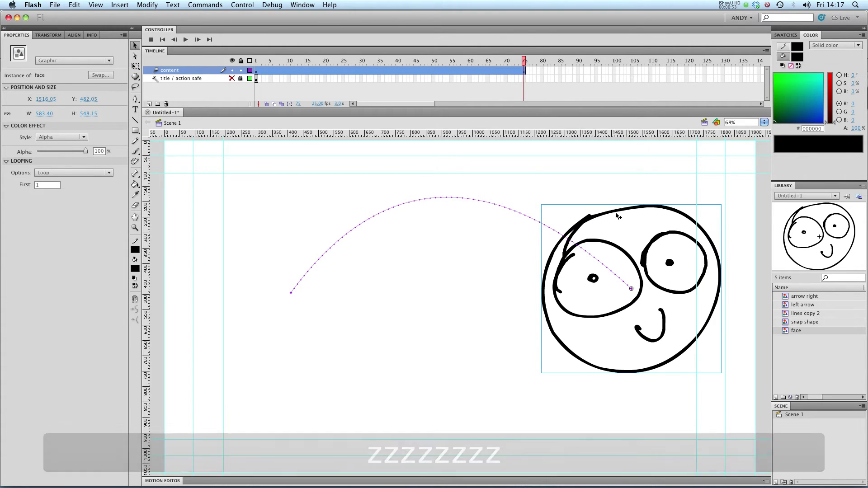
Step: Give the face at frame 75 a 68% Brightness effect and preview the tween
click(55, 138)
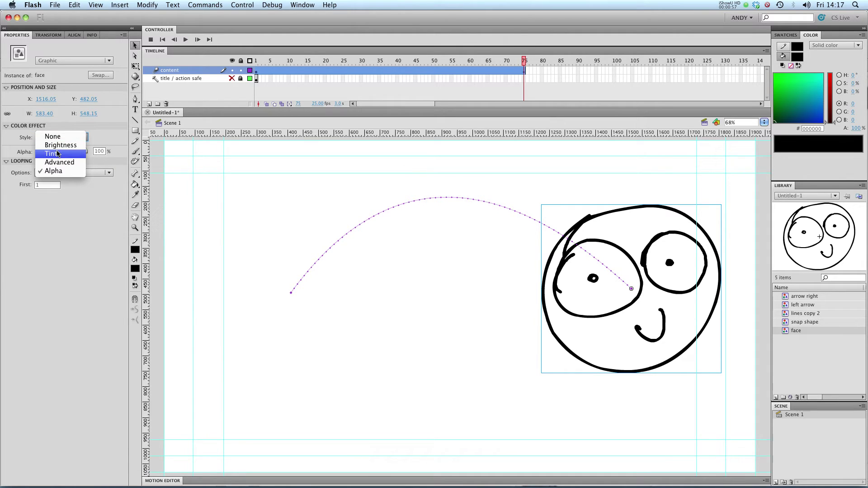
click(58, 145)
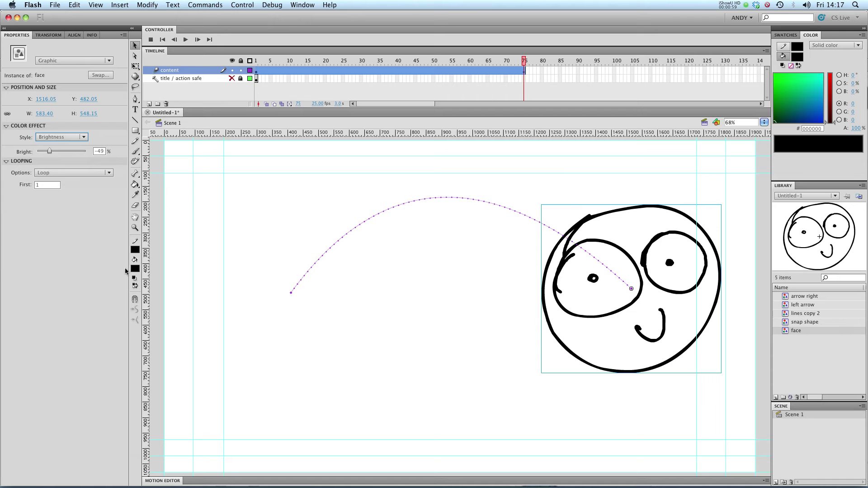
drag(49, 151, 80, 154)
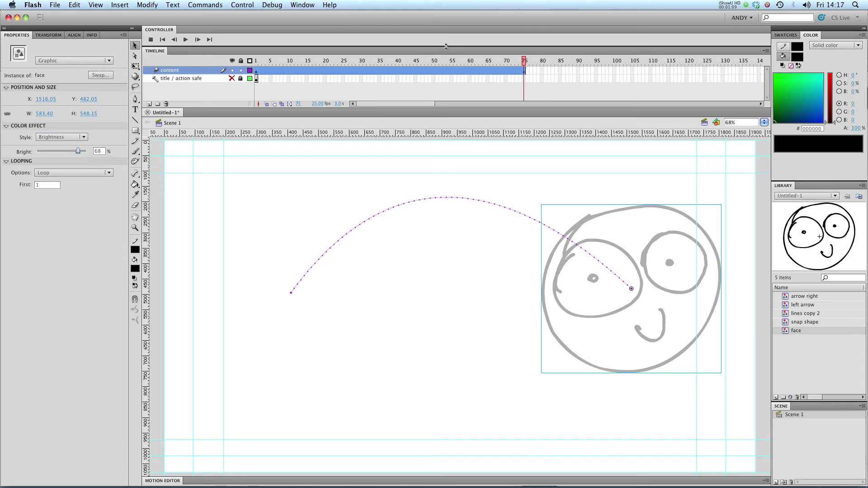
key(Return)
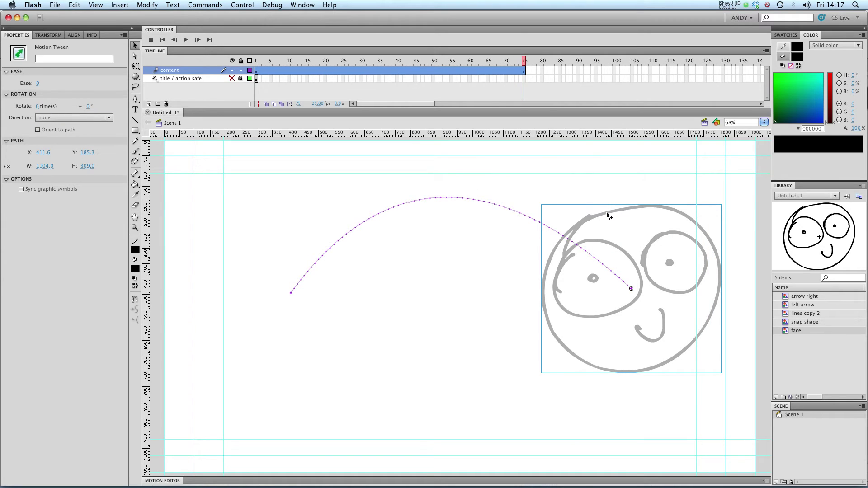
click(608, 216)
Step: Use an Advanced colour effect: red and green 100%, offsets red +37, green +15, blue +255
click(68, 138)
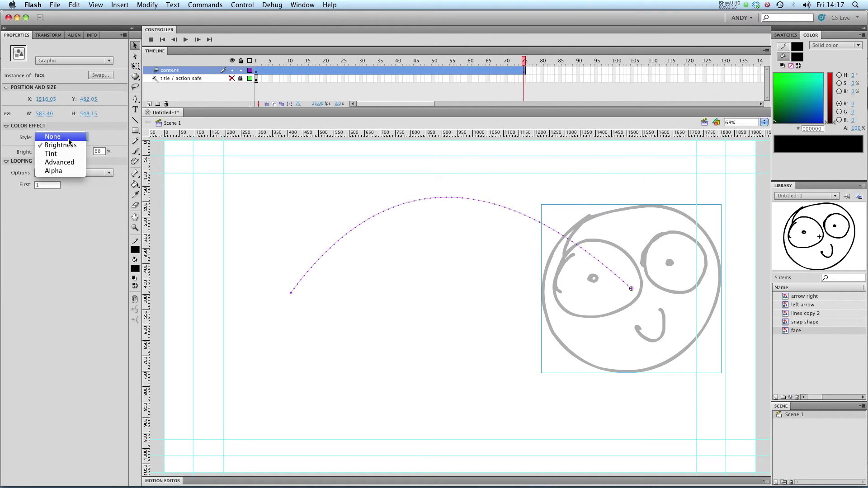
click(73, 163)
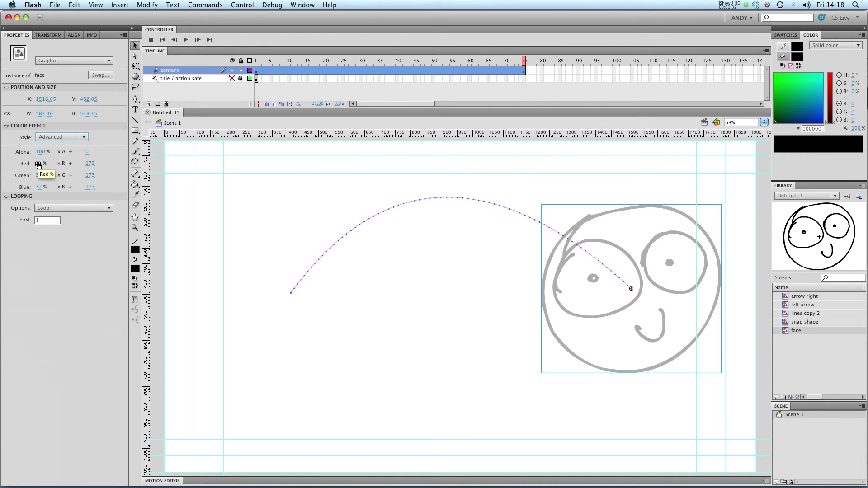
click(39, 164)
text(100)
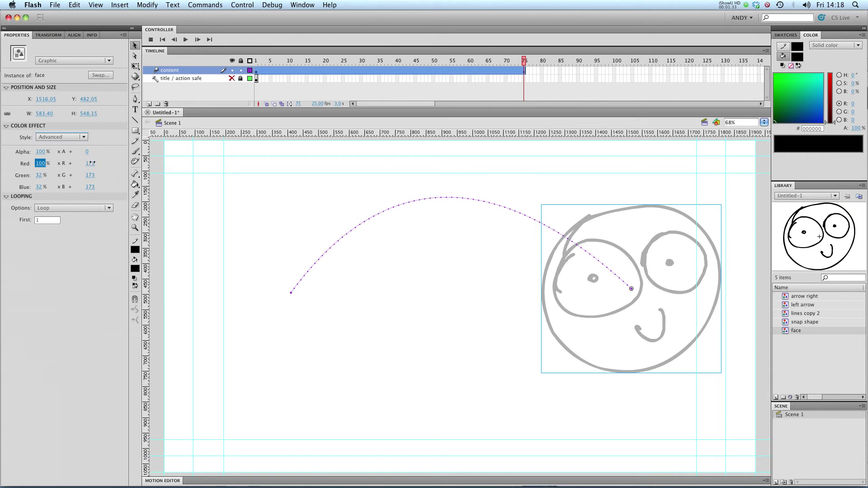
click(38, 175)
click(88, 175)
text(0)
key(Return)
drag(87, 171, 148, 189)
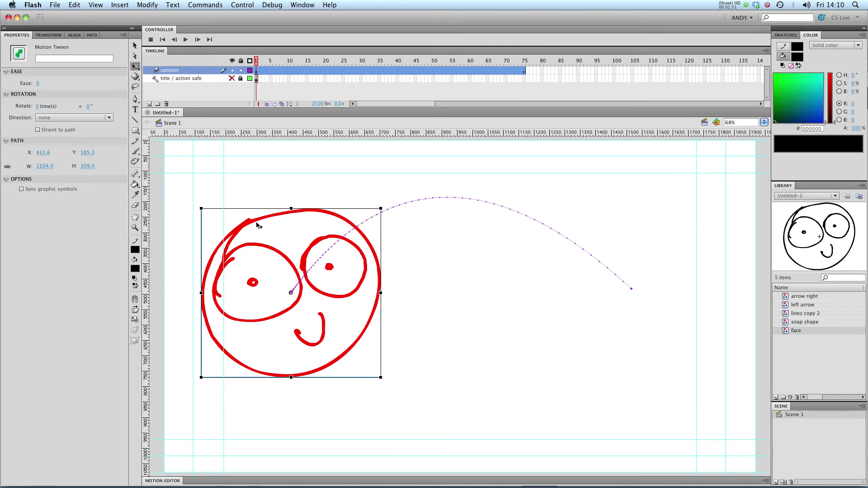
Step: Keep the face's looping on Loop and edit its First frame field
click(255, 222)
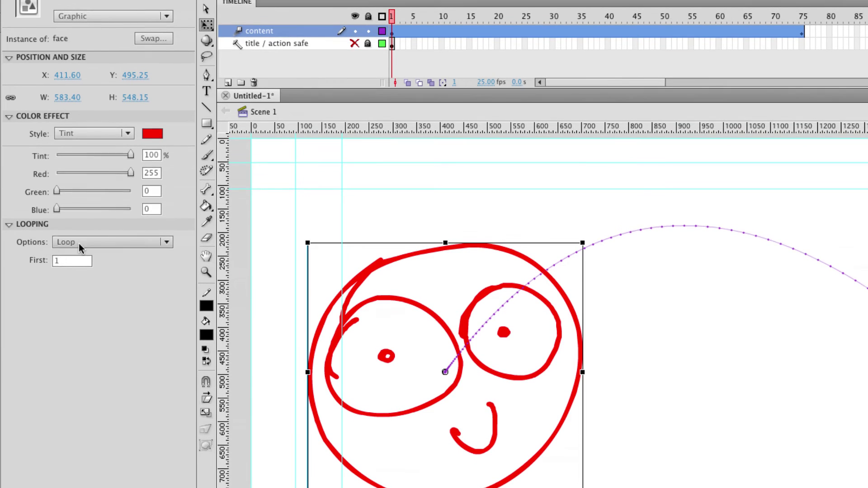
click(79, 239)
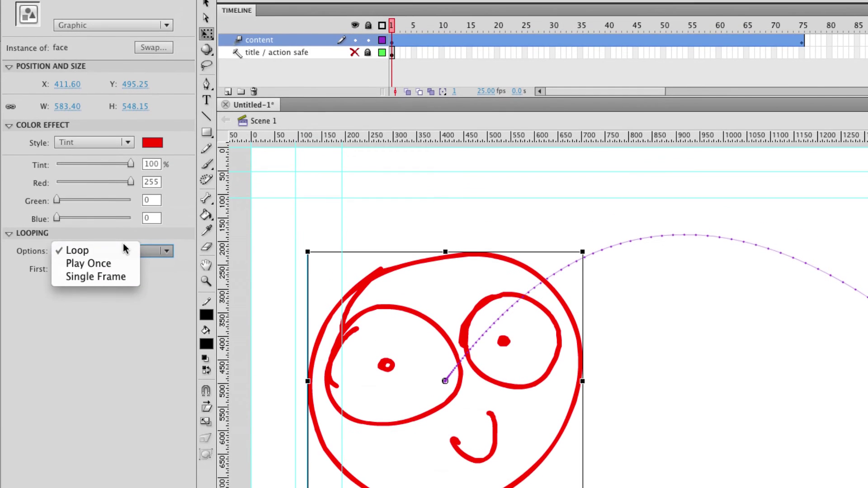
click(124, 248)
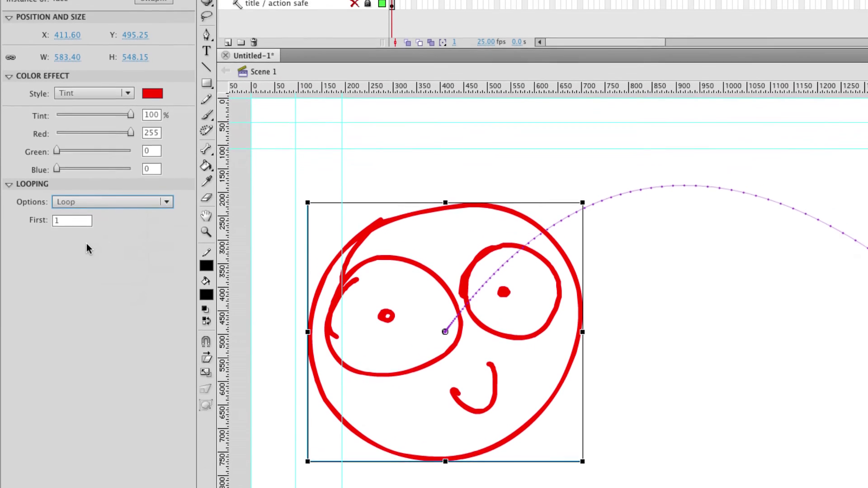
click(53, 202)
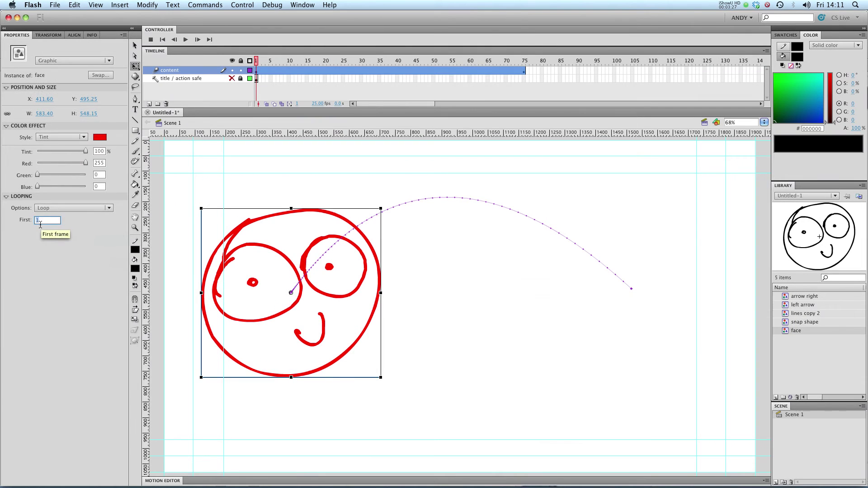
Step: Scale the face at frame 75 down to 196.20 × 184.30 with Free Transform, then play
click(410, 235)
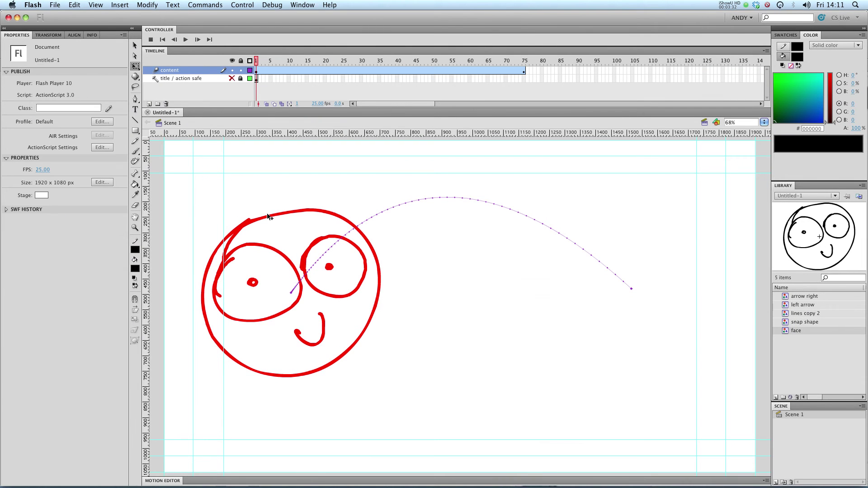
click(269, 216)
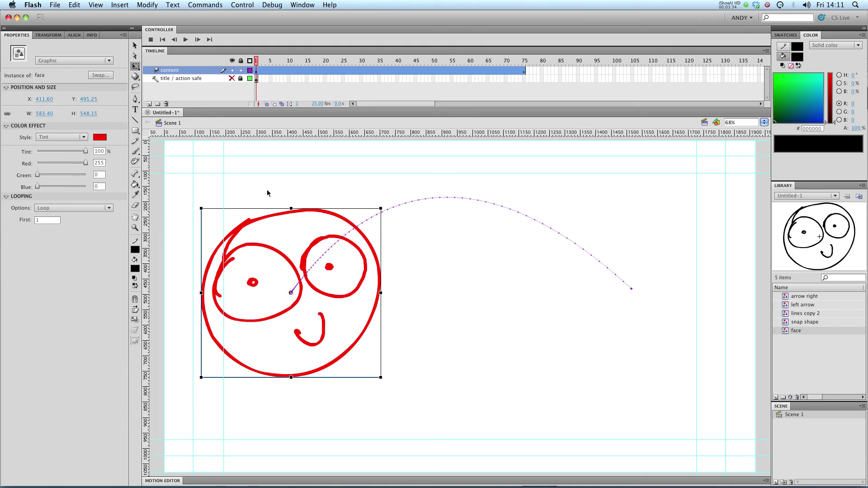
click(132, 67)
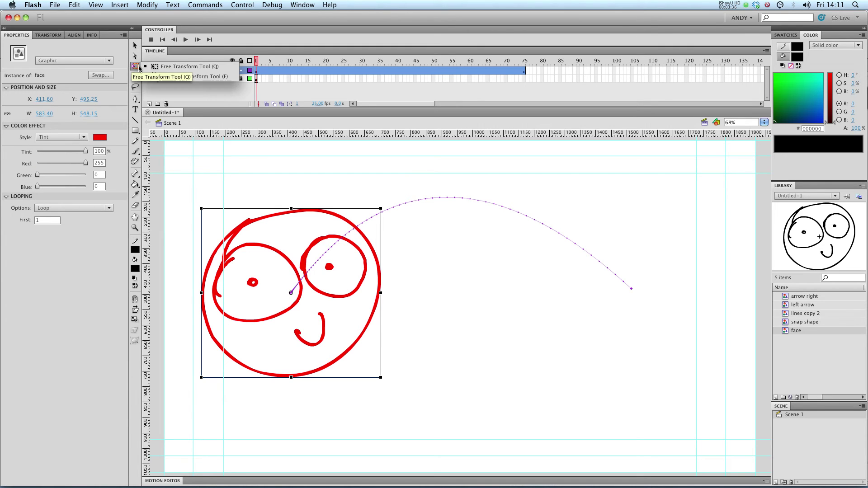
click(171, 68)
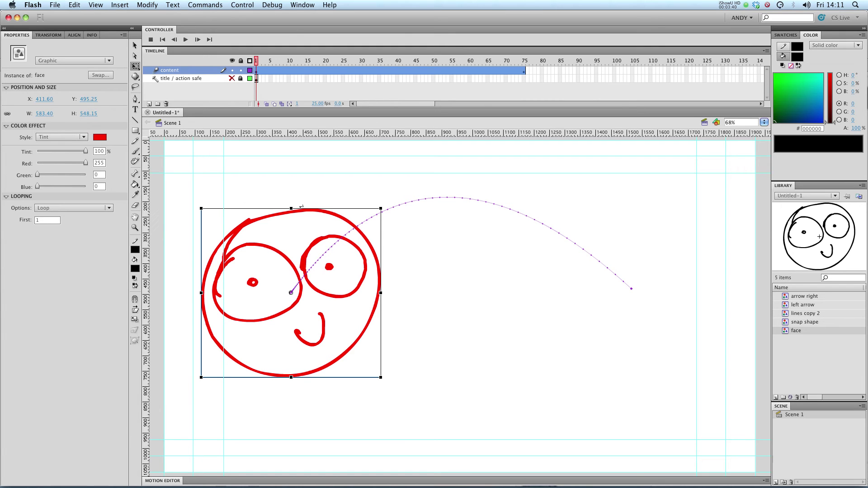
drag(352, 61, 571, 62)
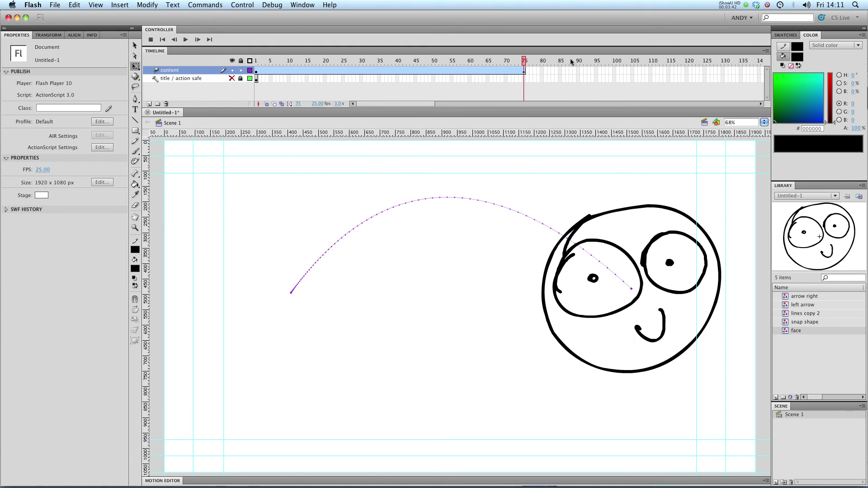
click(563, 235)
drag(542, 204, 592, 261)
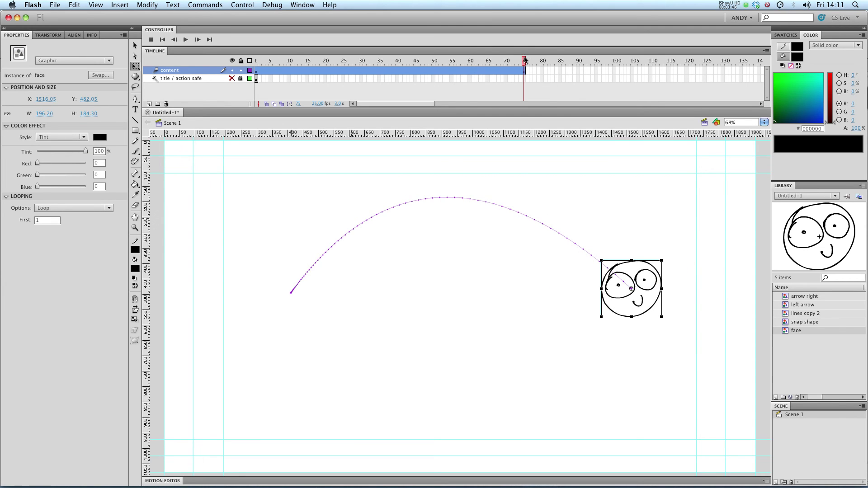
drag(524, 59, 237, 77)
key(Return)
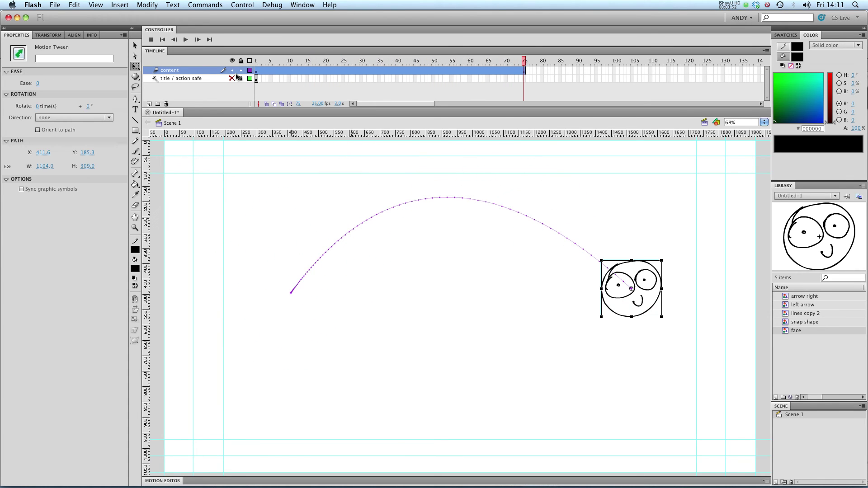
Step: At the first frame, select the face's tween and scale the face down
drag(445, 60, 248, 67)
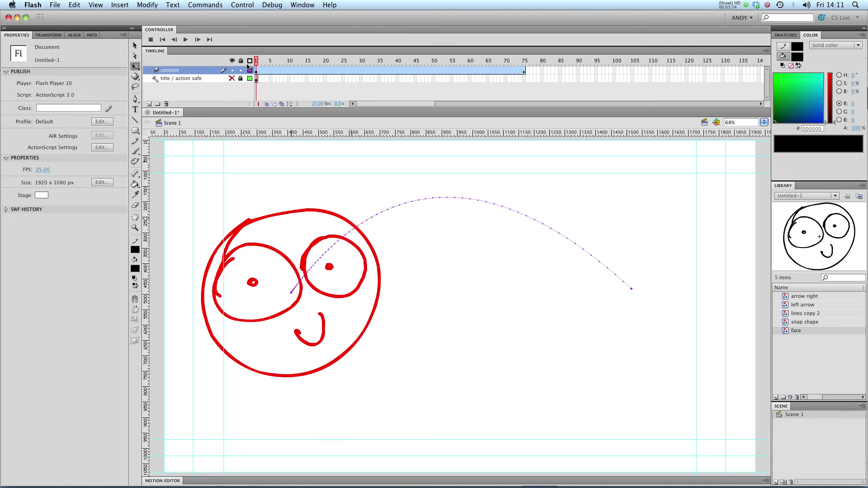
click(299, 232)
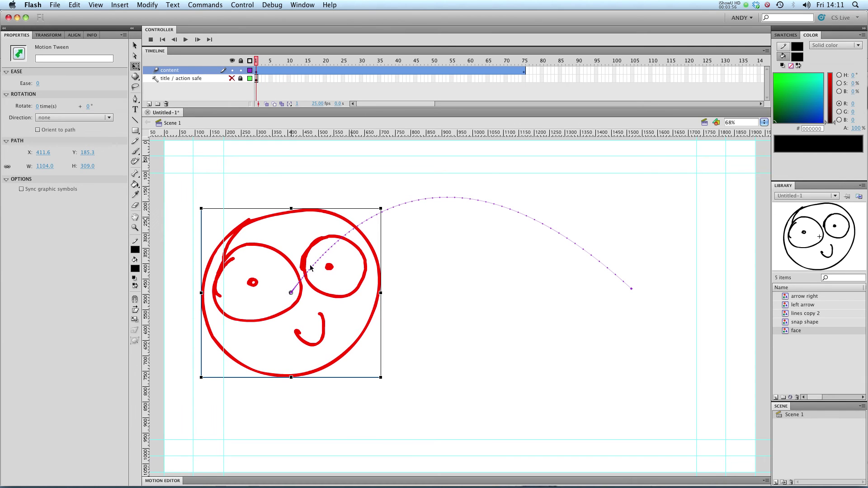
drag(202, 208, 257, 261)
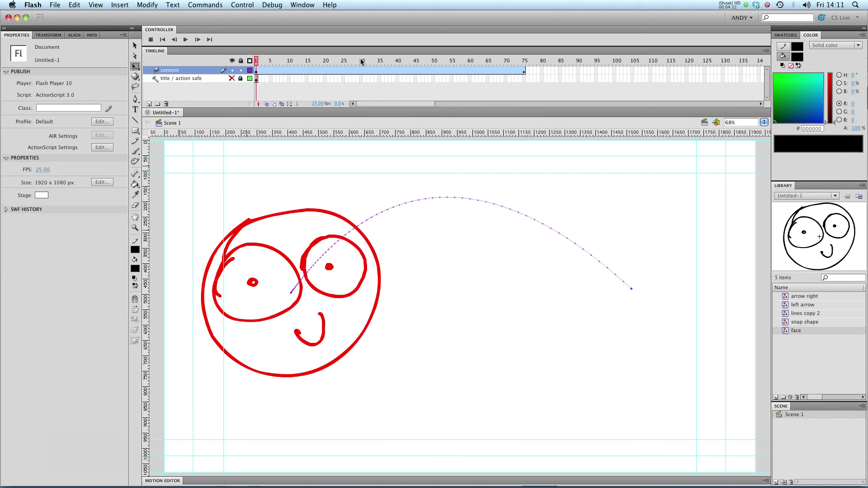
Step: Scale the face to 215 × 202 at frame 51, then play the tween from frame 1
drag(383, 62, 438, 98)
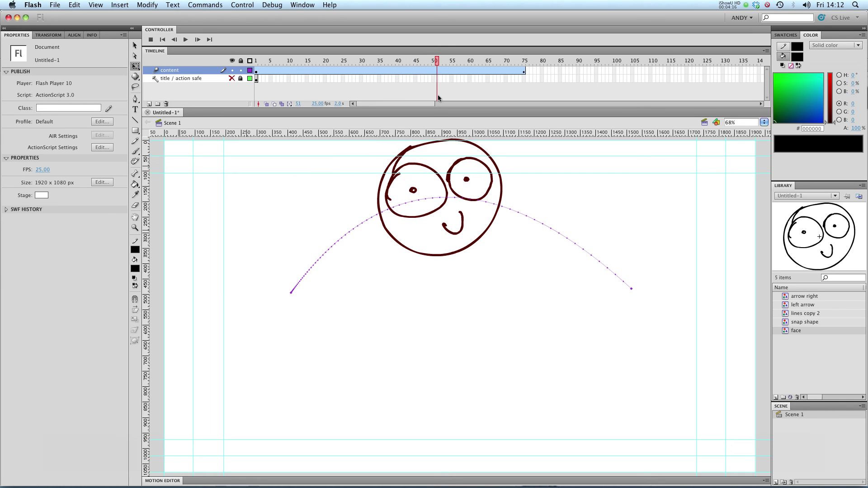
click(468, 250)
drag(502, 256, 473, 228)
drag(441, 59, 256, 60)
click(202, 68)
key(Return)
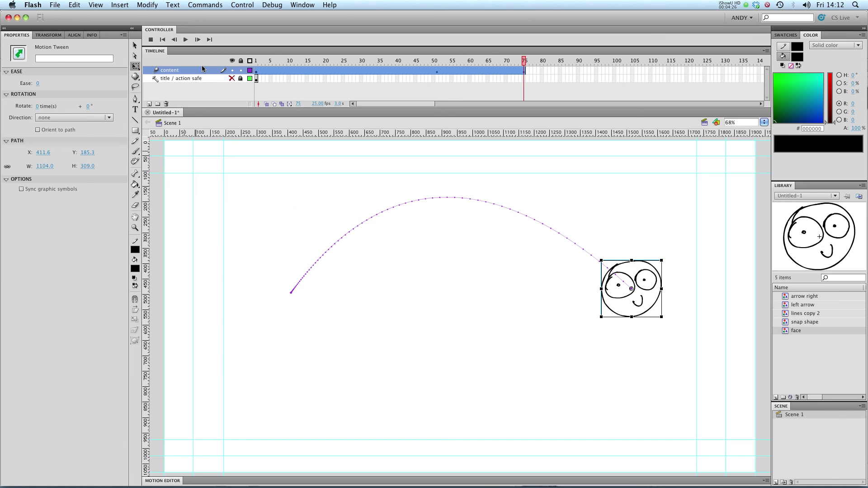
Step: Replay the tween and expand the Motion Editor to show its property, tint and ease curves
key(Return)
click(171, 481)
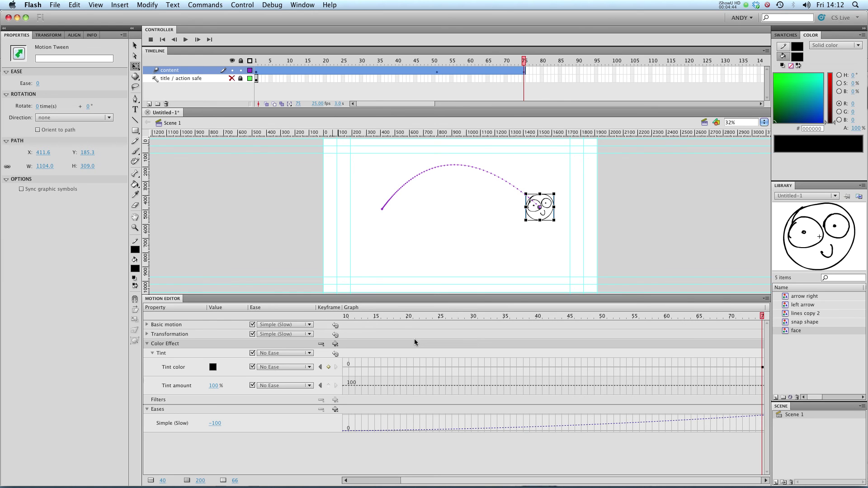
click(729, 5)
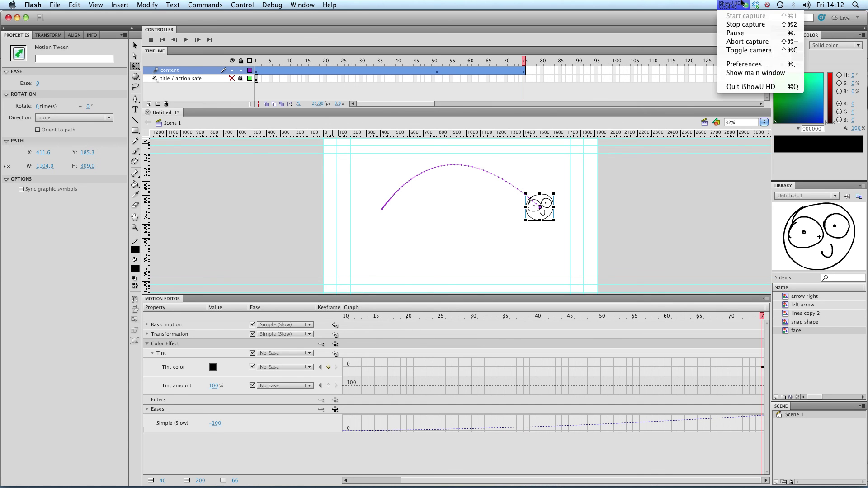
Step: Stop the screen recording, leaving Firefox on the hexjibber.com store page
click(745, 25)
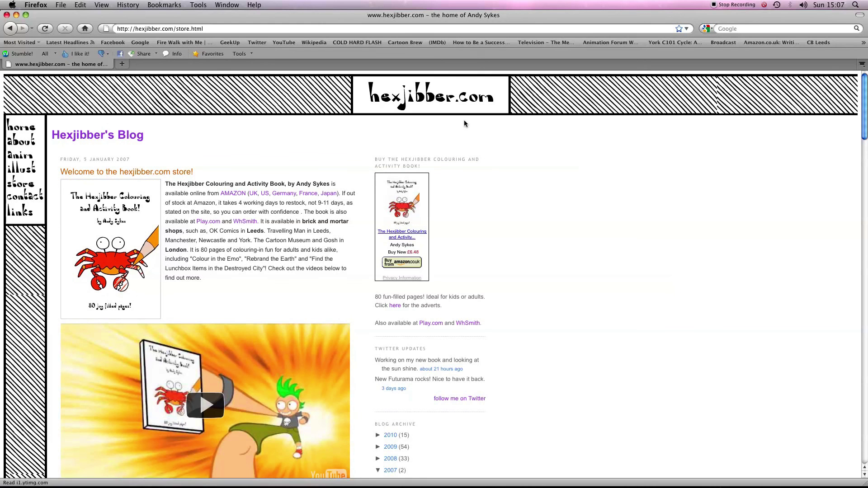